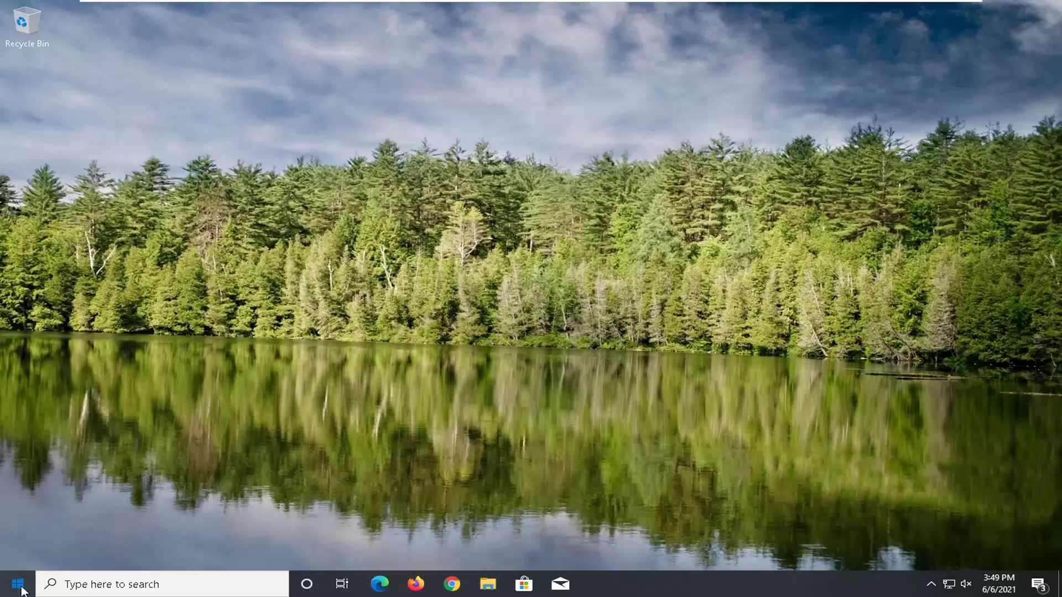
# Launch mmc from Start search as administrator, approve UAC, and reposition the Console1 window
pyautogui.click(20, 587)
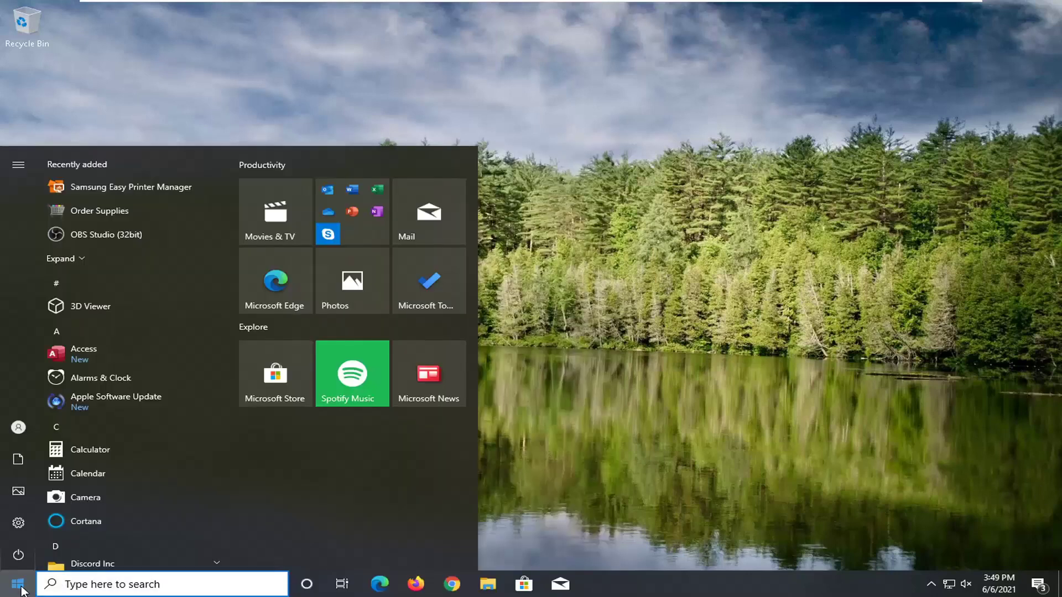
pyautogui.write('mmc')
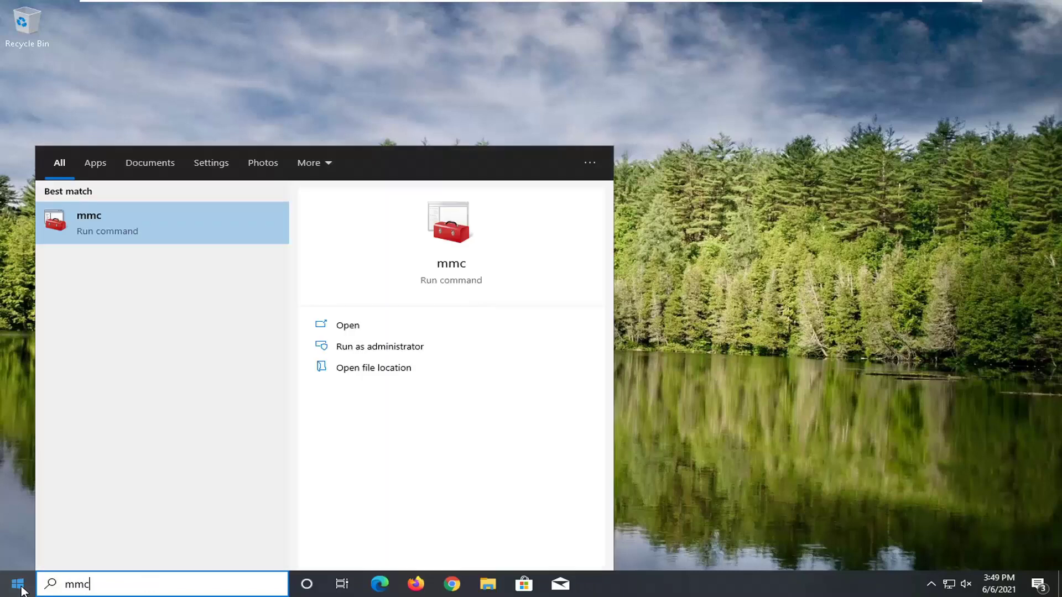
pyautogui.rightClick(111, 244)
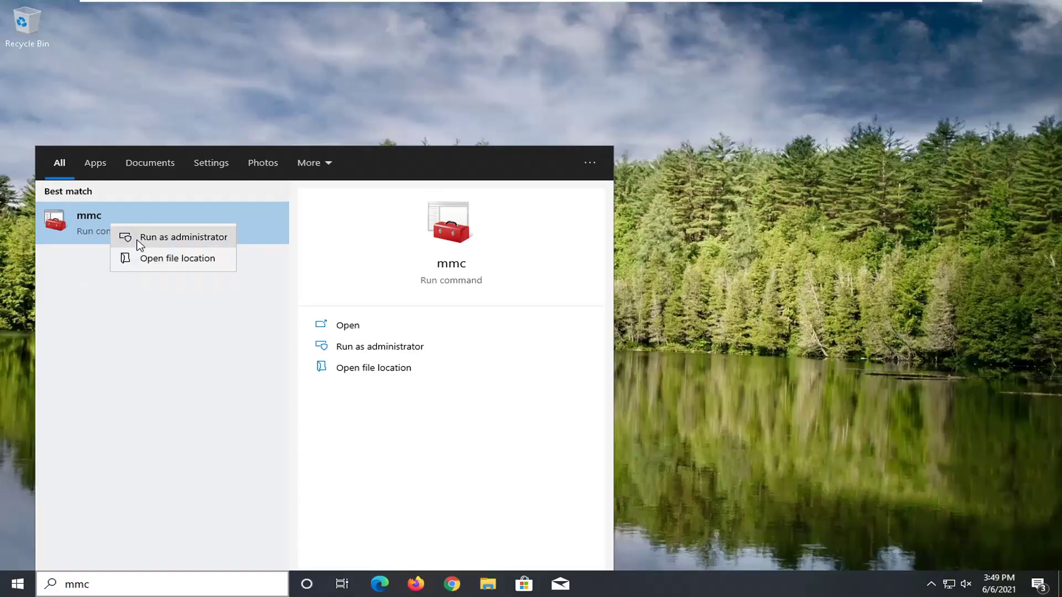
pyautogui.click(140, 238)
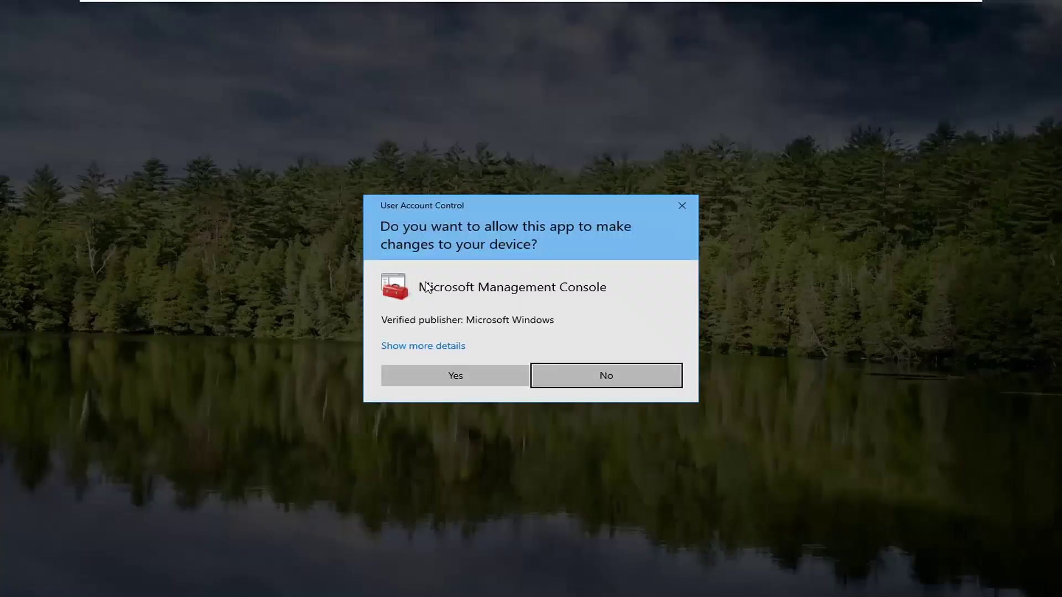
pyautogui.click(460, 378)
pyautogui.moveTo(313, 138); pyautogui.dragTo(336, 114)
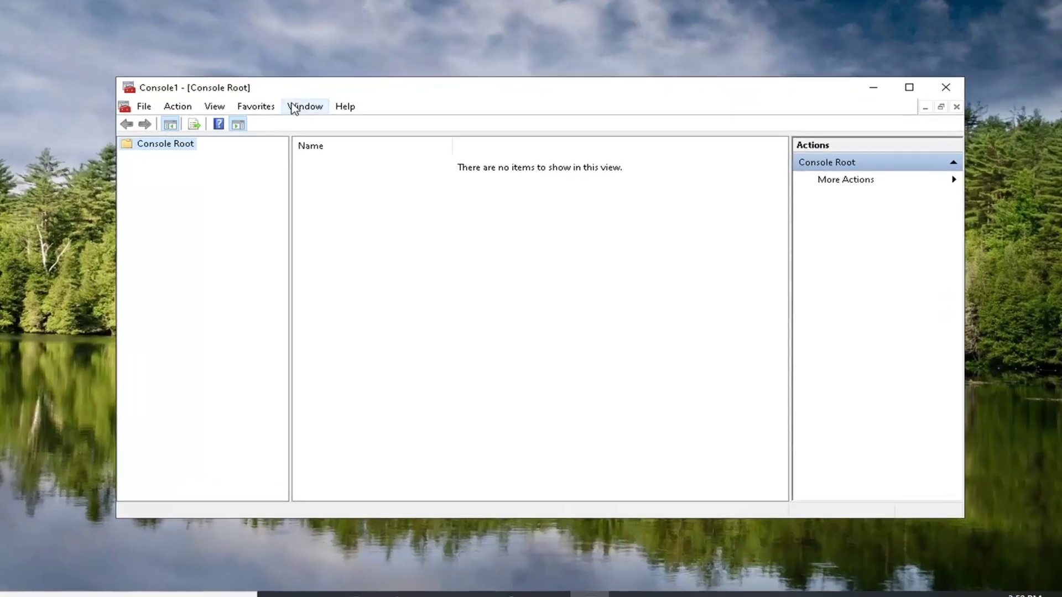
# Add the Certificates snap-in for the computer account on the local computer
pyautogui.click(73, 82)
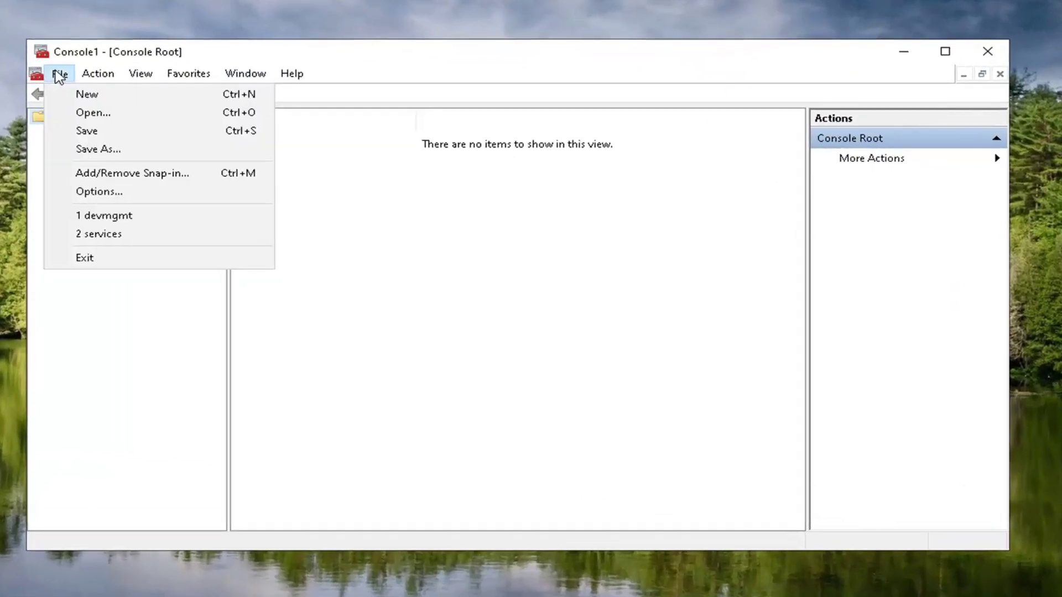
pyautogui.click(119, 178)
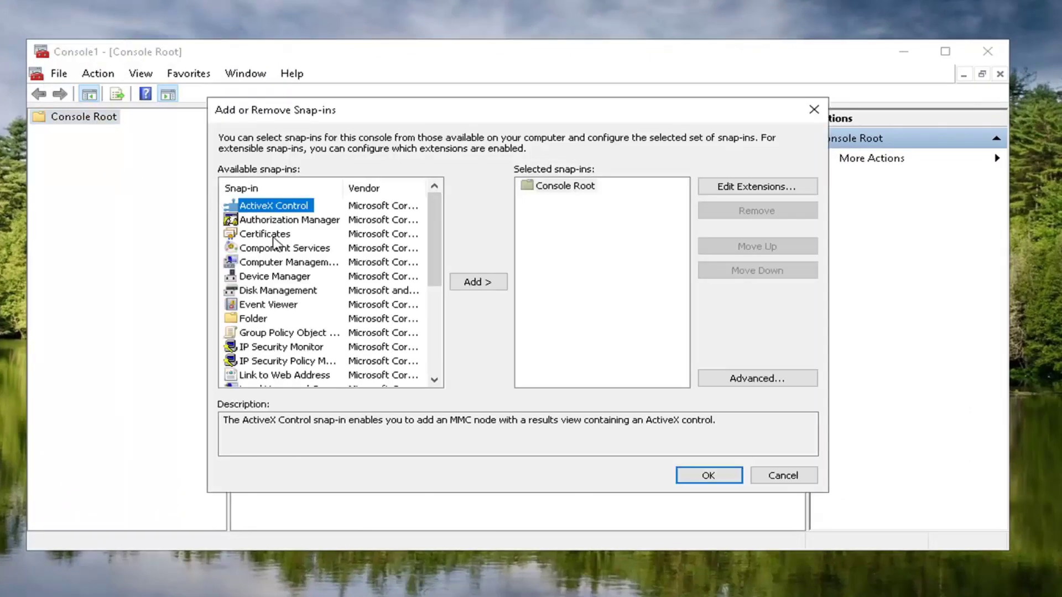
pyautogui.click(267, 236)
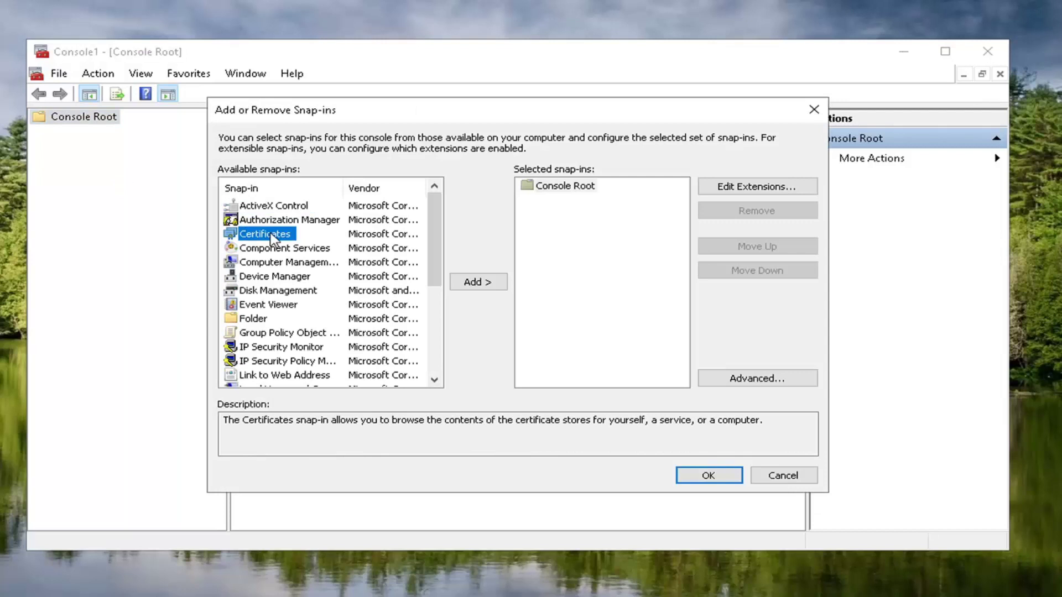
pyautogui.click(473, 285)
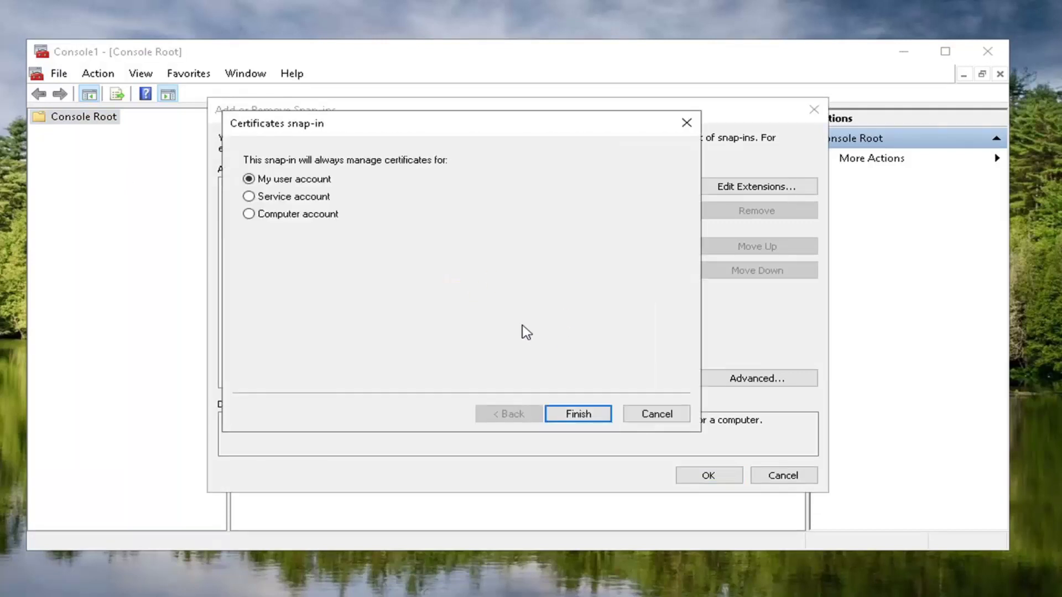
pyautogui.click(260, 216)
pyautogui.click(582, 420)
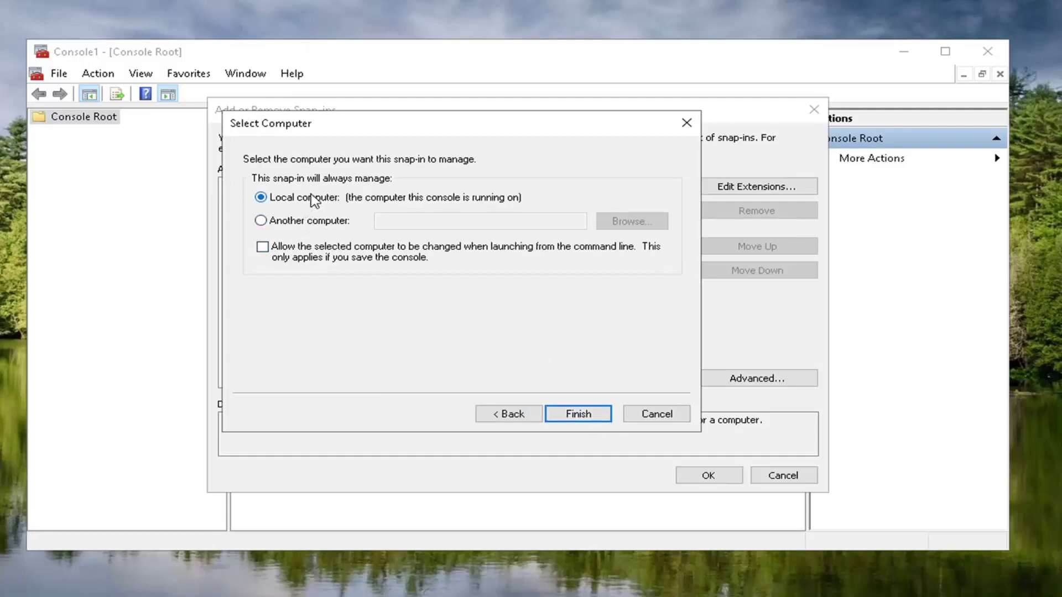
pyautogui.click(578, 420)
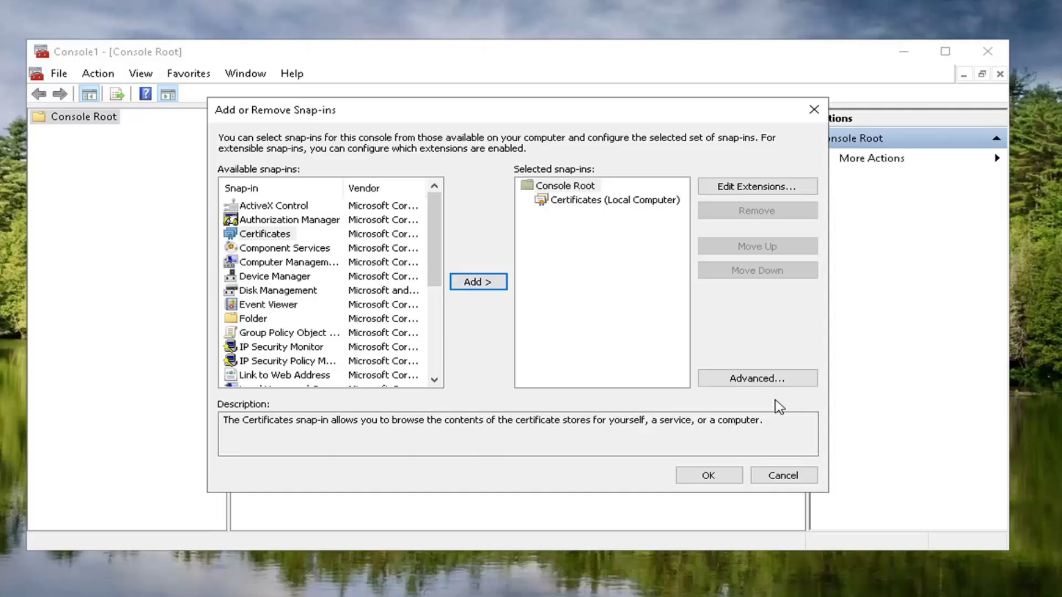
# Confirm the snap-in and open the Trusted Root Certification Authorities certificate list
pyautogui.click(707, 477)
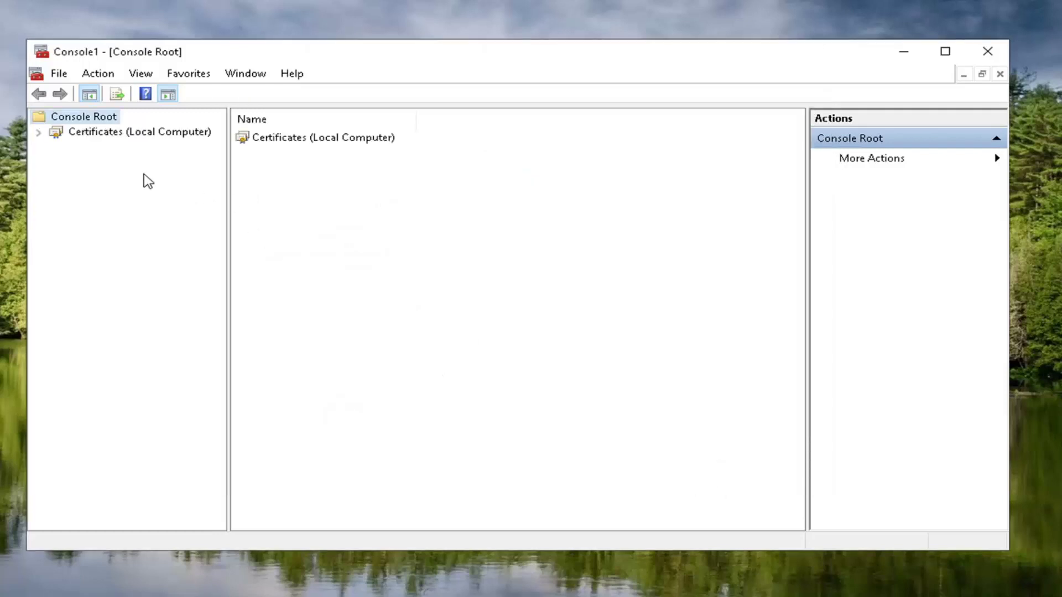
pyautogui.click(134, 132)
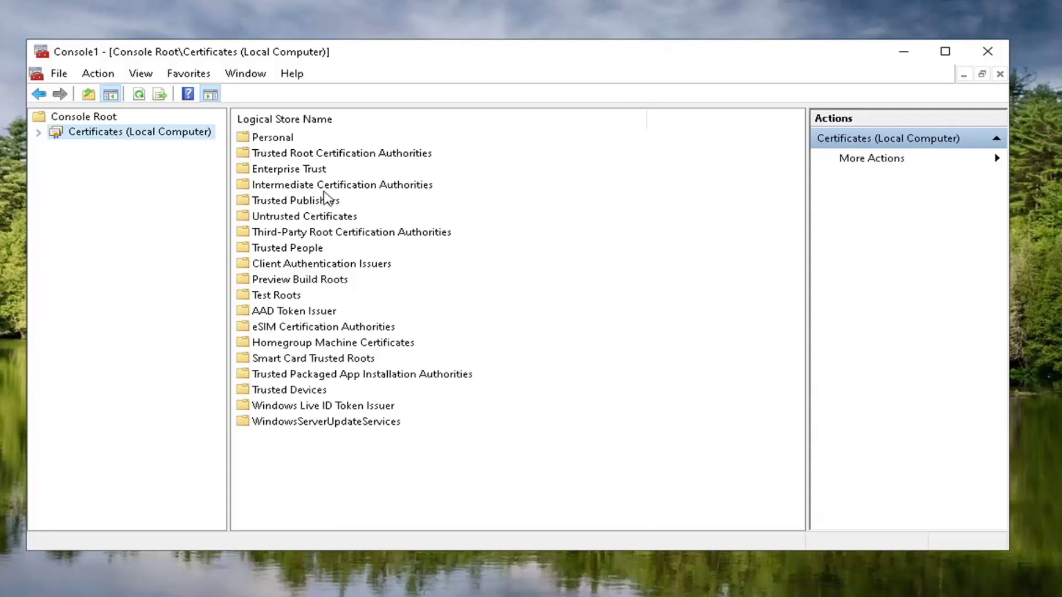
pyautogui.click(287, 155)
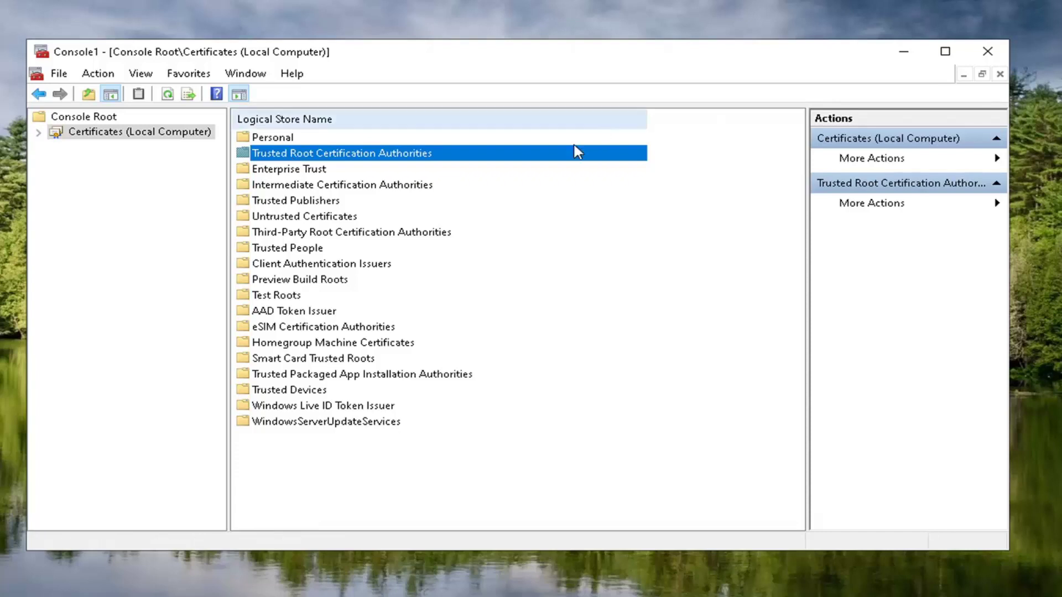
pyautogui.doubleClick(487, 154)
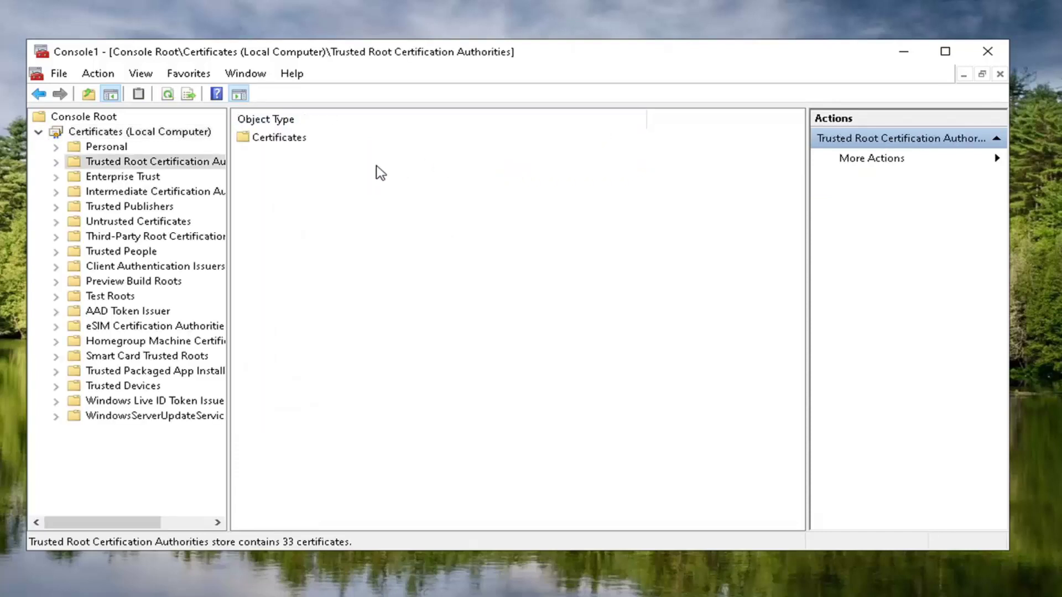
pyautogui.doubleClick(278, 141)
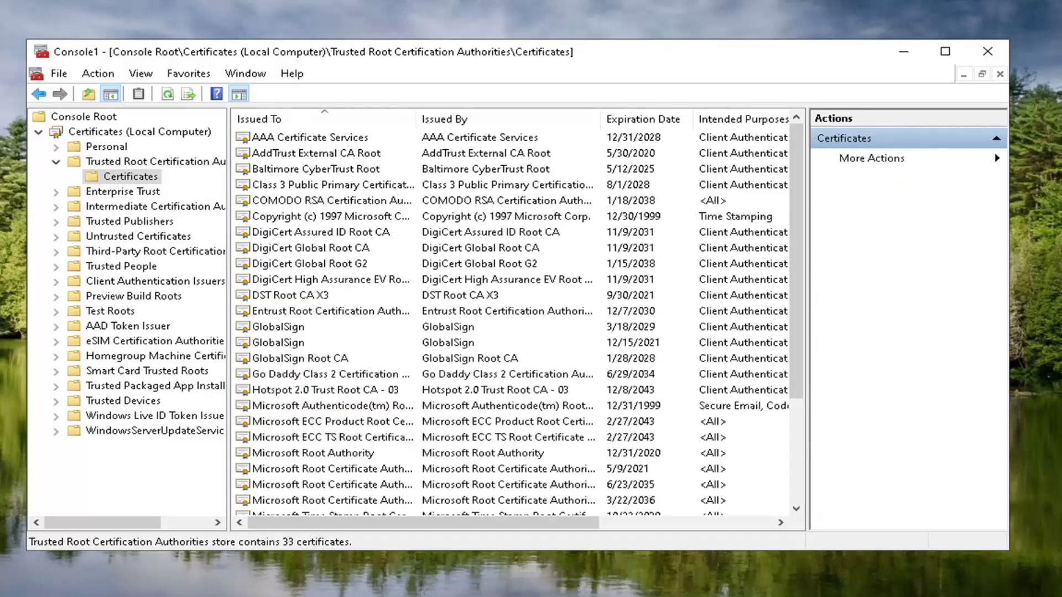
# Start the Certificate Import Wizard on the Trusted Root certificates and advance to File to Import
pyautogui.rightClick(106, 177)
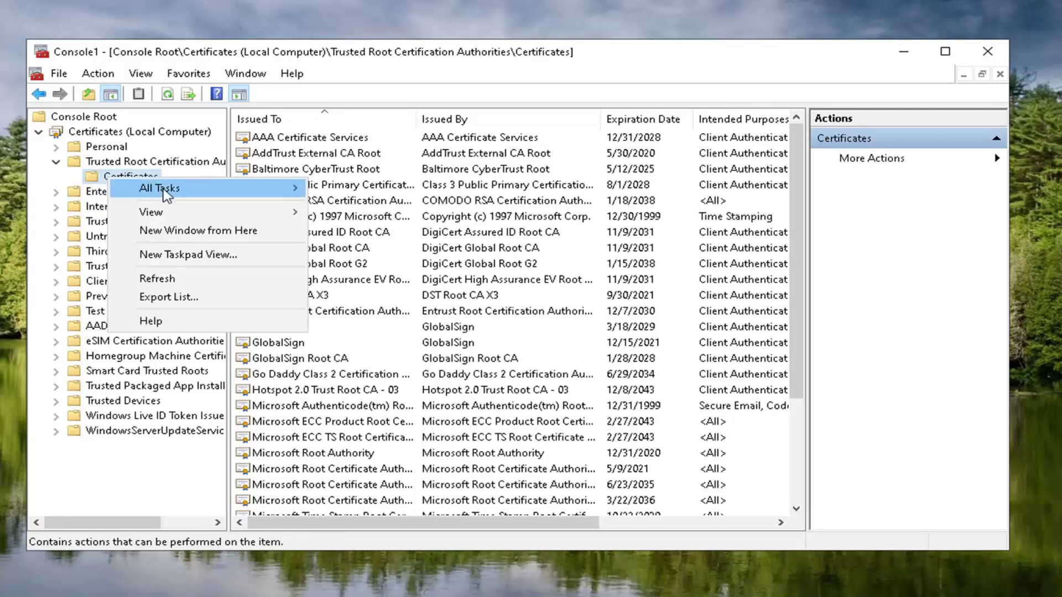
pyautogui.moveTo(166, 191)
pyautogui.click(360, 189)
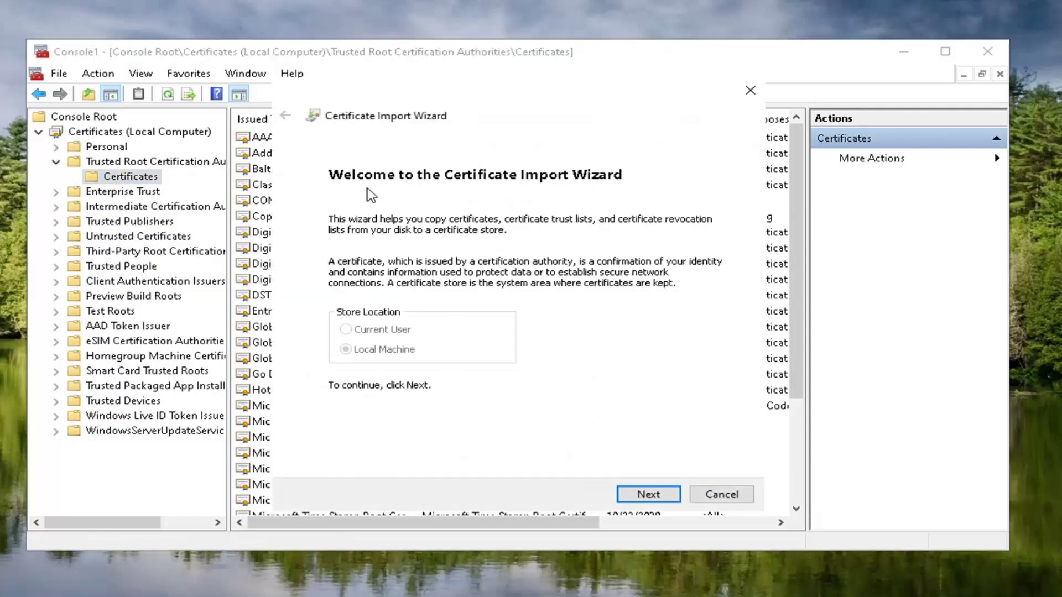
pyautogui.click(653, 503)
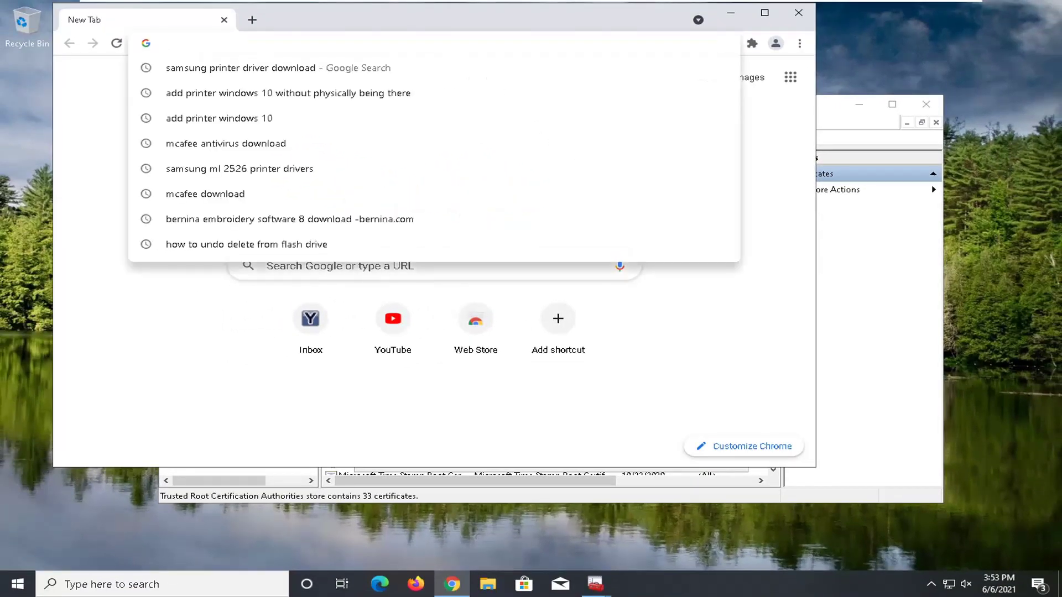
# Download MicRooCerAut2011_2011_03_22.crt by pasting its Microsoft URL into Chrome
pyautogui.rightClick(276, 44)
pyautogui.click(308, 130)
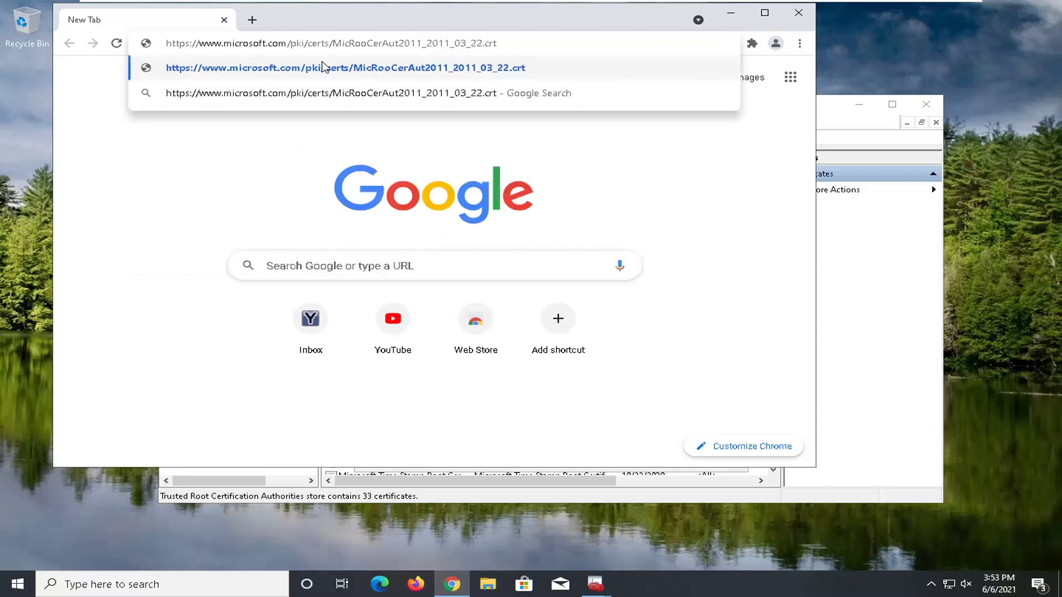
pyautogui.click(369, 70)
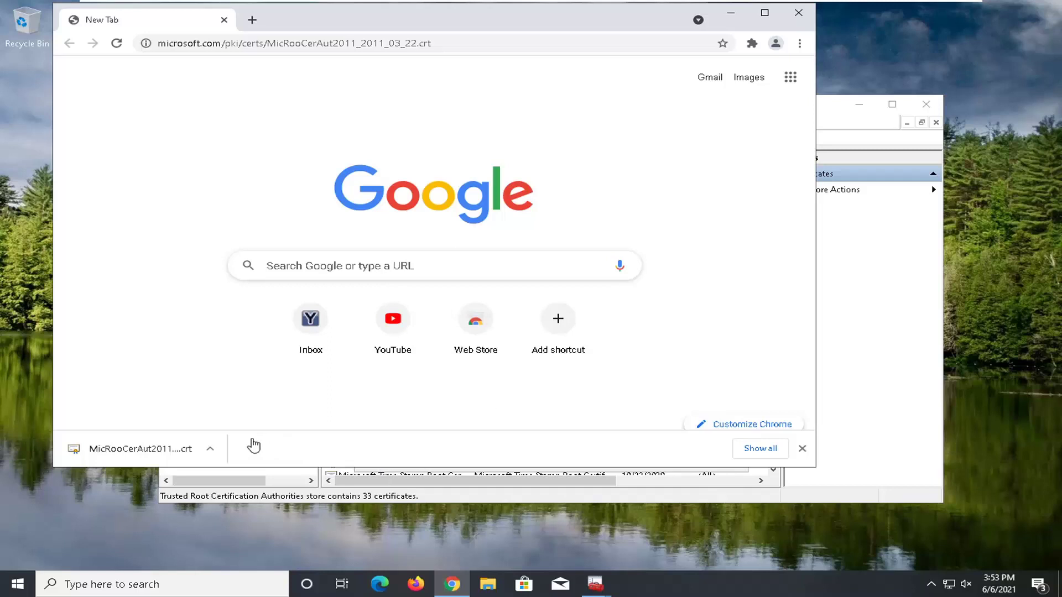
# Copy the downloaded certificate onto the desktop, then close the Downloads folder and Chrome
pyautogui.click(213, 451)
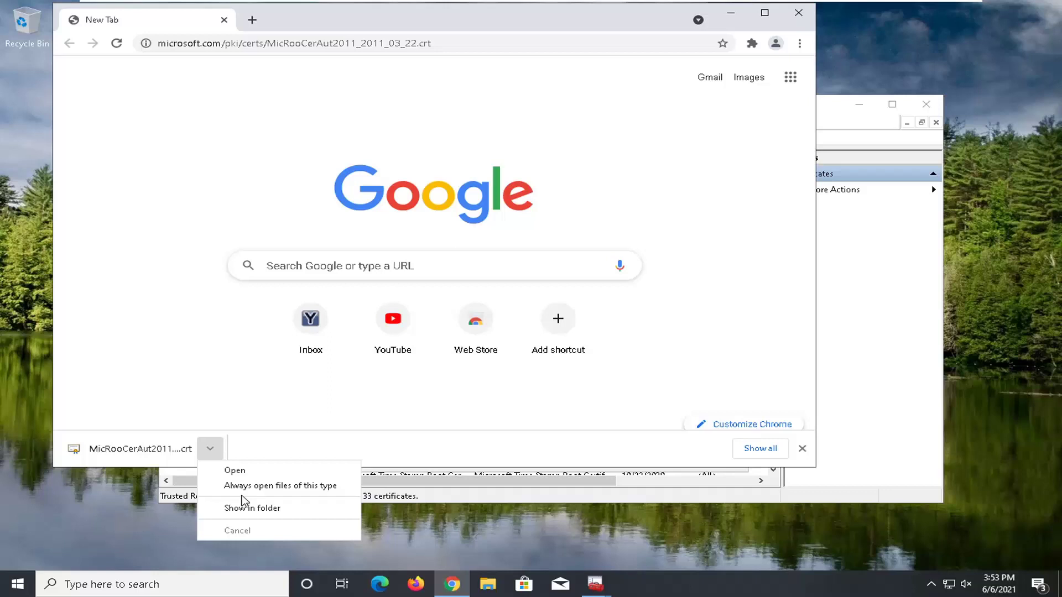
pyautogui.click(242, 505)
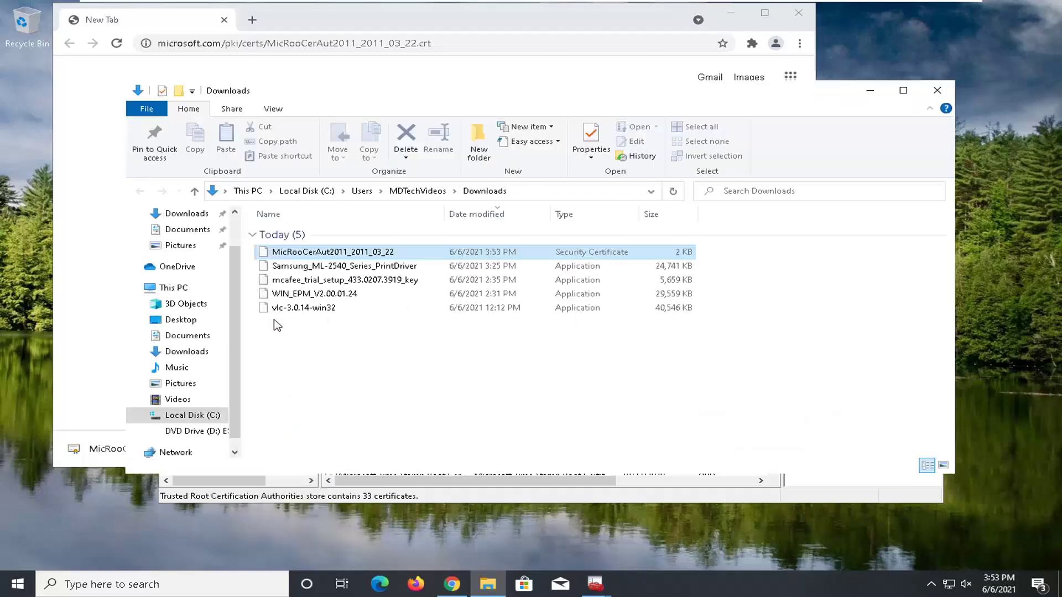
pyautogui.moveTo(287, 258); pyautogui.dragTo(30, 251)
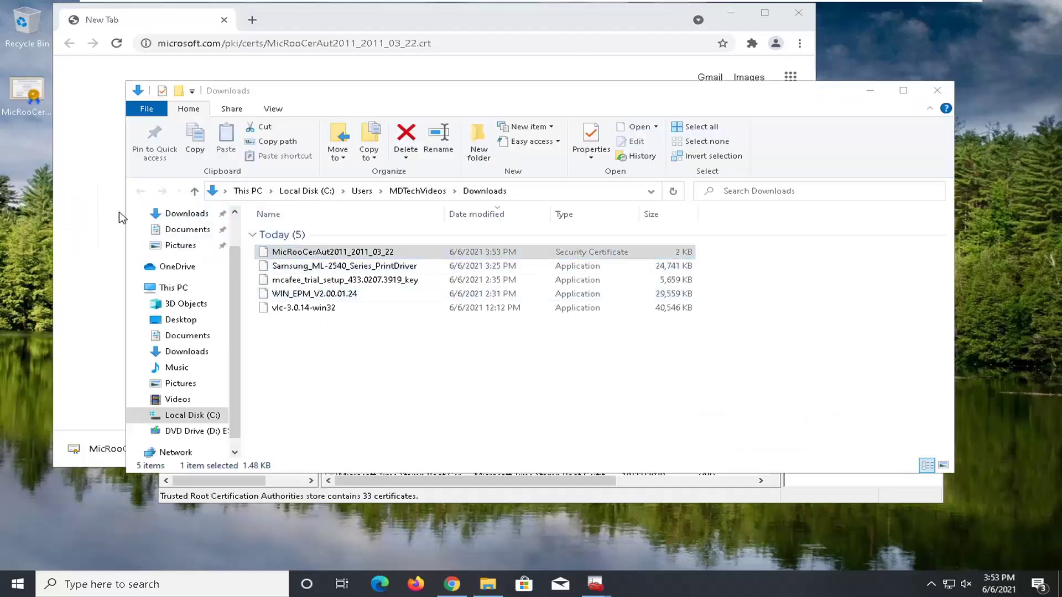
pyautogui.click(936, 91)
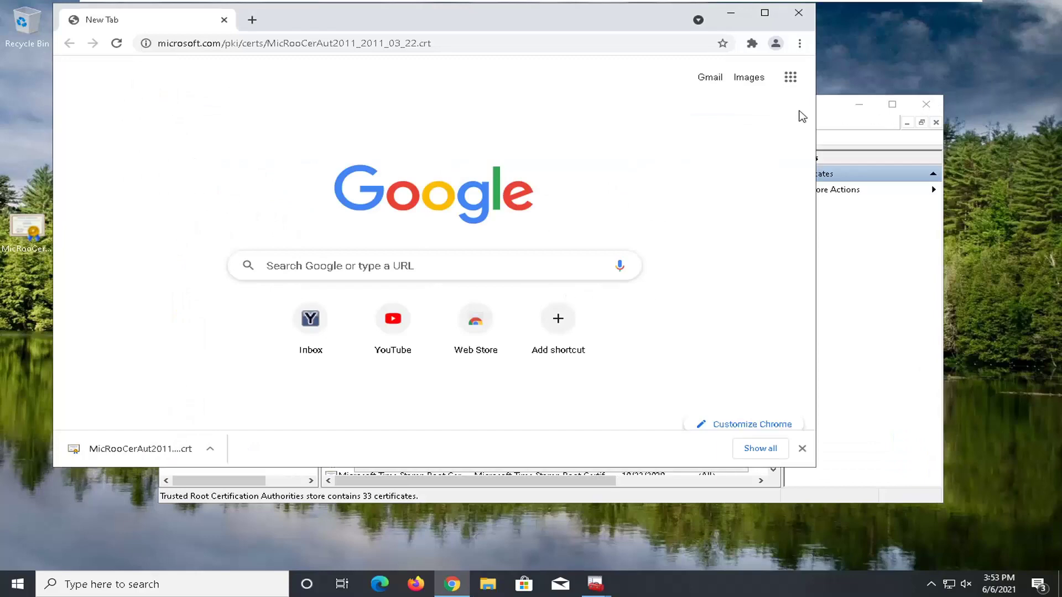
pyautogui.click(798, 13)
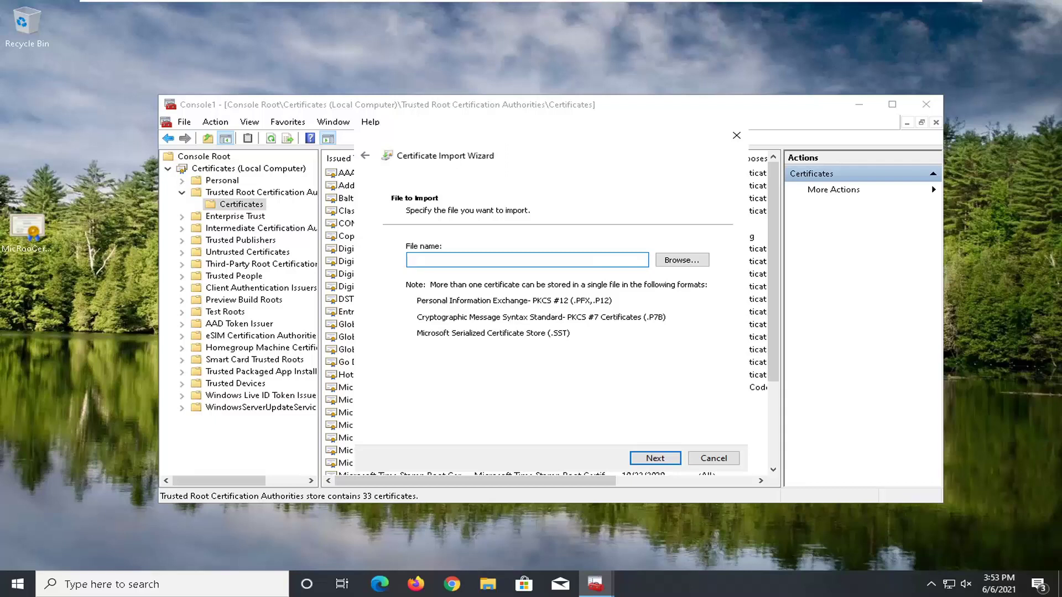
# Browse to the Desktop and load MicRooCerAut2011_2011_03_22 into the import wizard
pyautogui.click(682, 260)
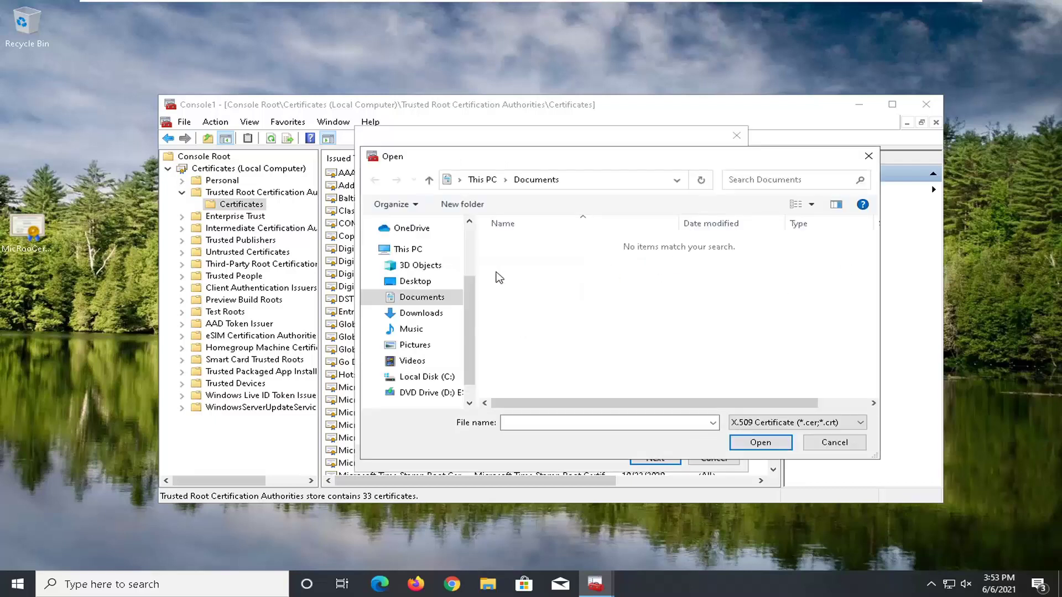
pyautogui.click(415, 281)
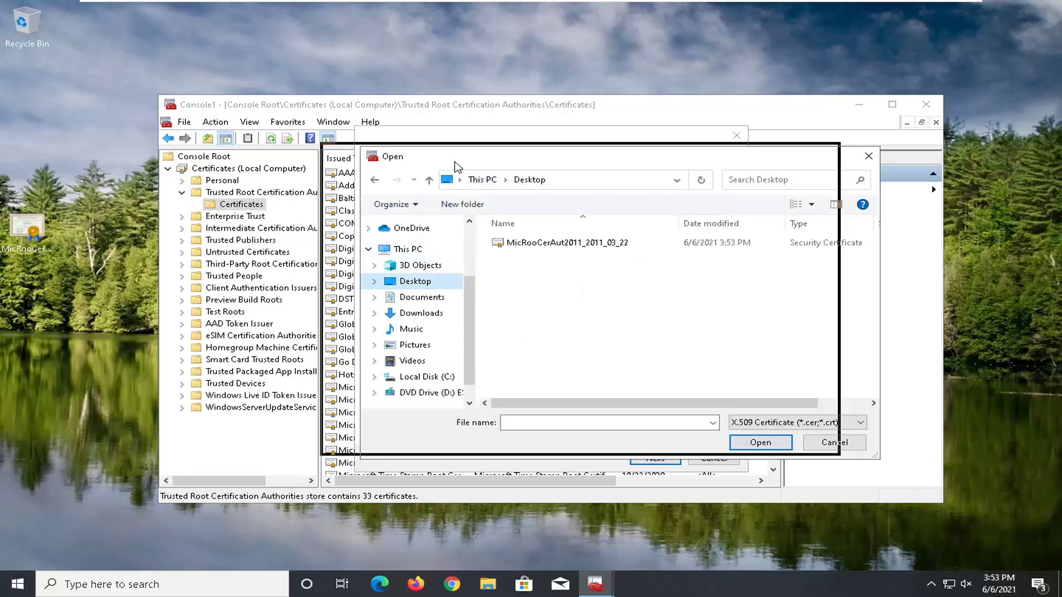
pyautogui.moveTo(455, 162); pyautogui.dragTo(445, 158)
pyautogui.click(493, 243)
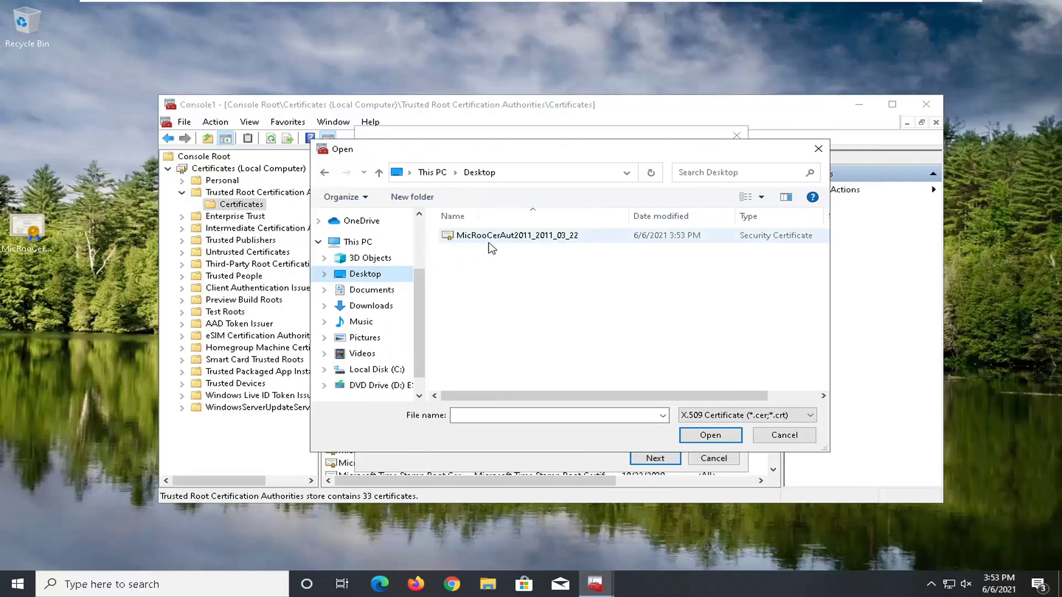
pyautogui.doubleClick(523, 238)
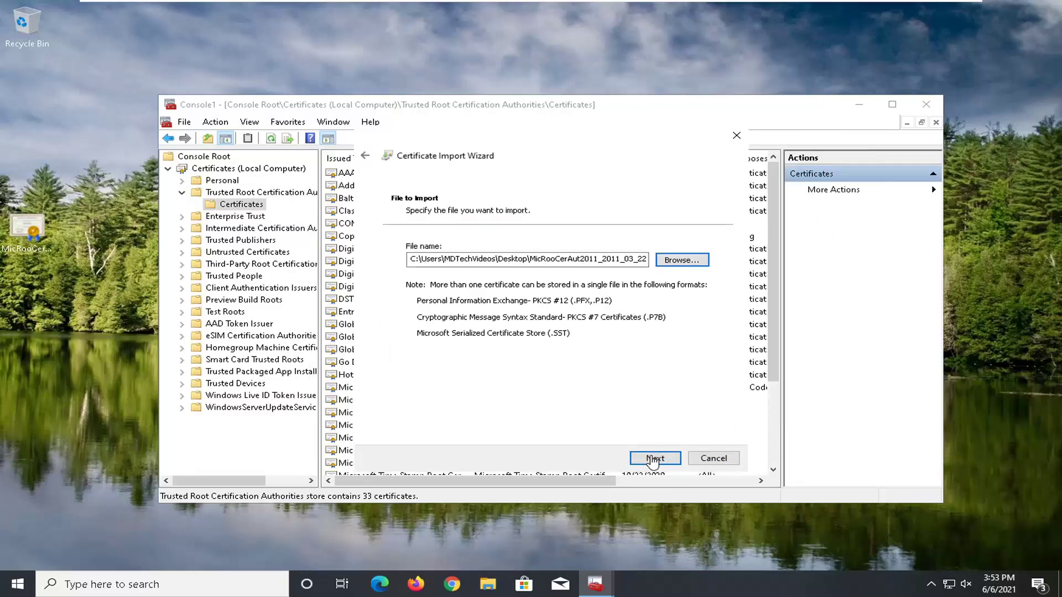
# Keep the Trusted Root Certification Authorities store, finish the import, and dismiss the success message
pyautogui.click(655, 459)
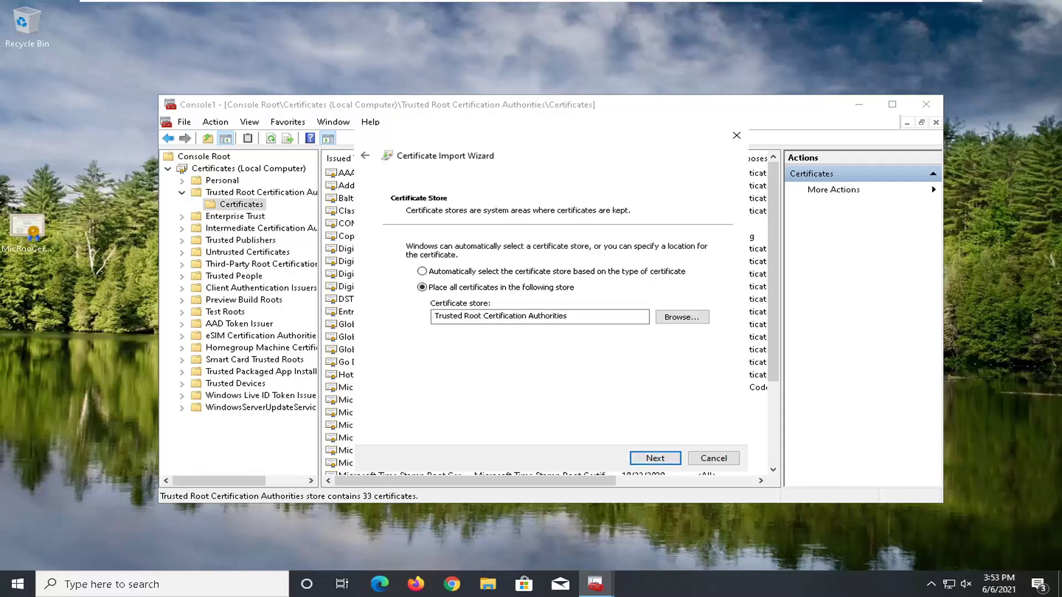
pyautogui.click(664, 460)
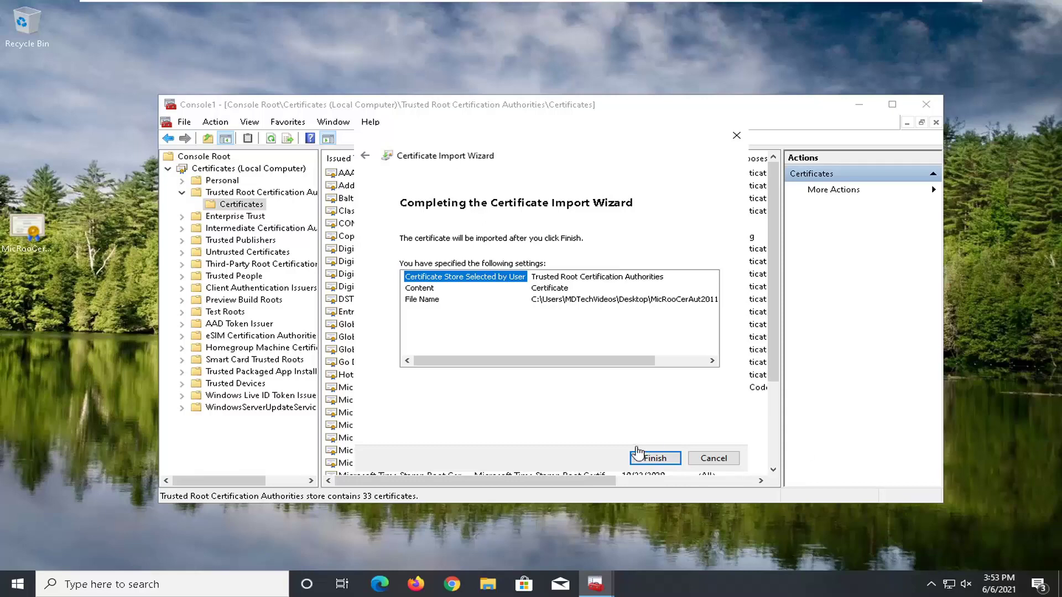
pyautogui.click(654, 459)
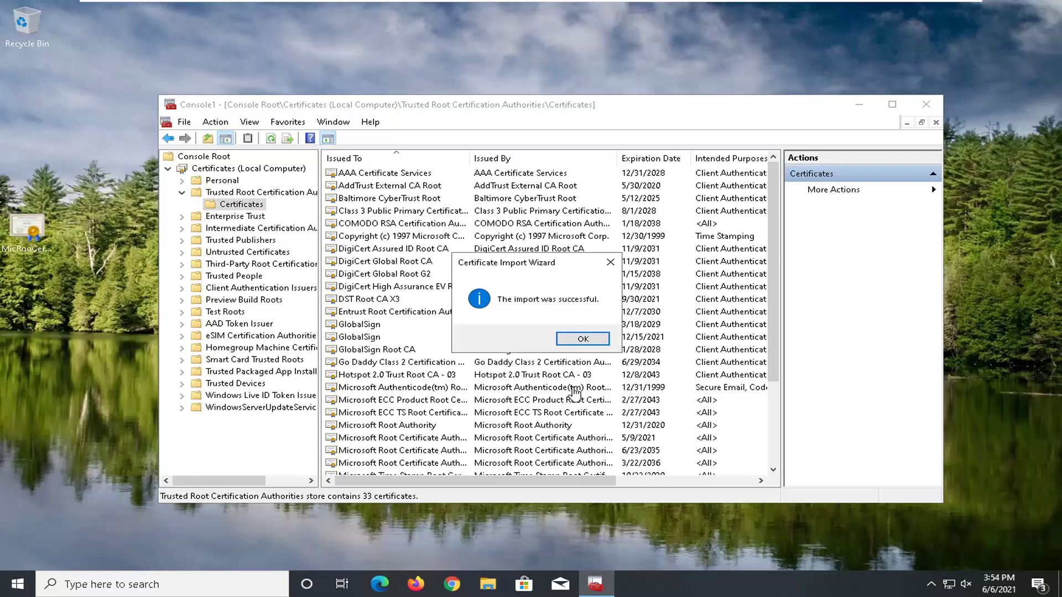
pyautogui.click(576, 339)
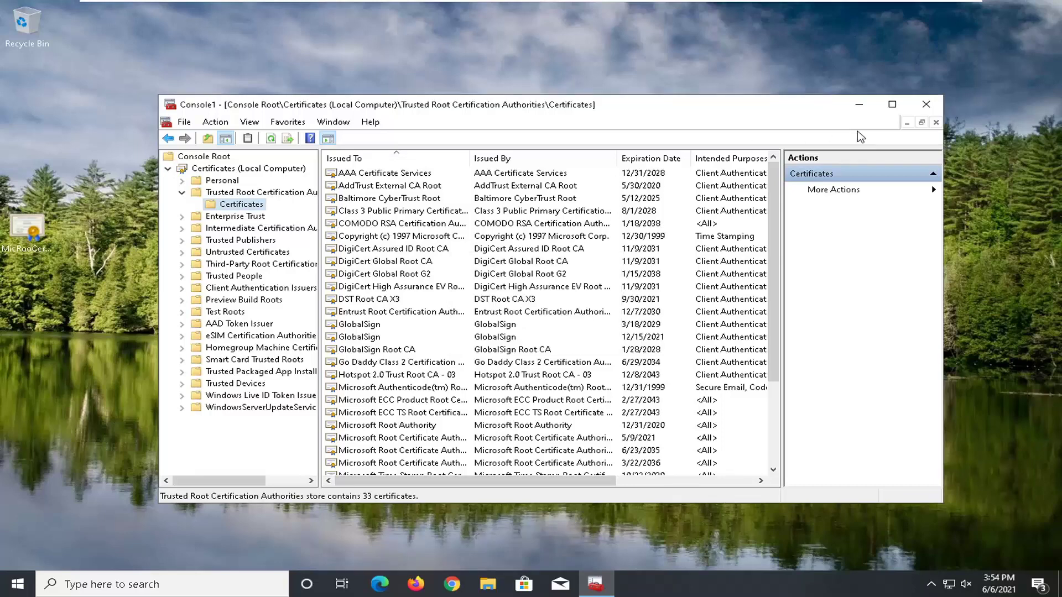
# Close the console, saving its settings as Console1
pyautogui.click(922, 108)
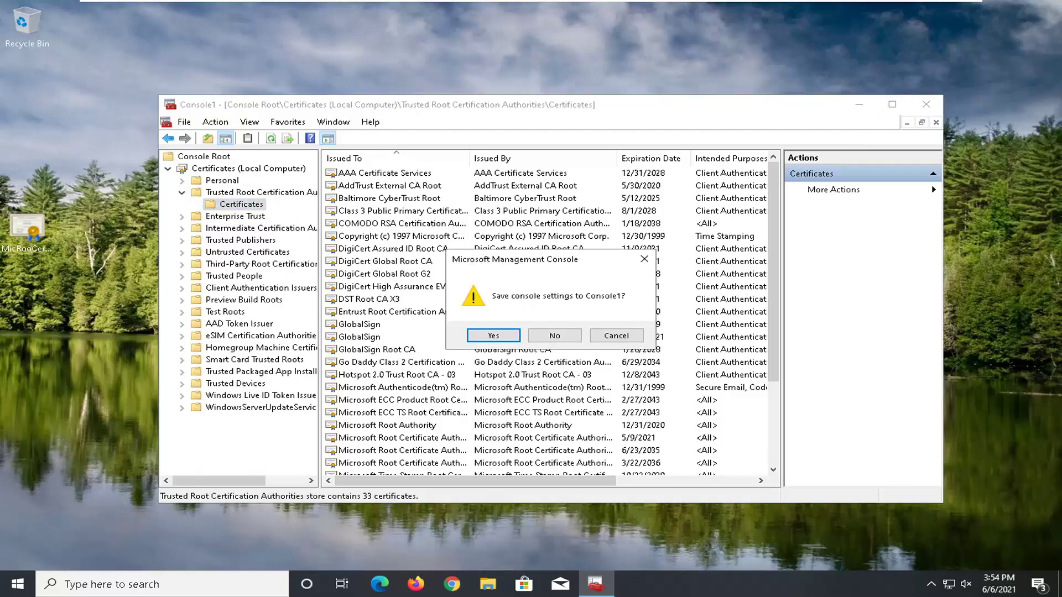
pyautogui.click(493, 335)
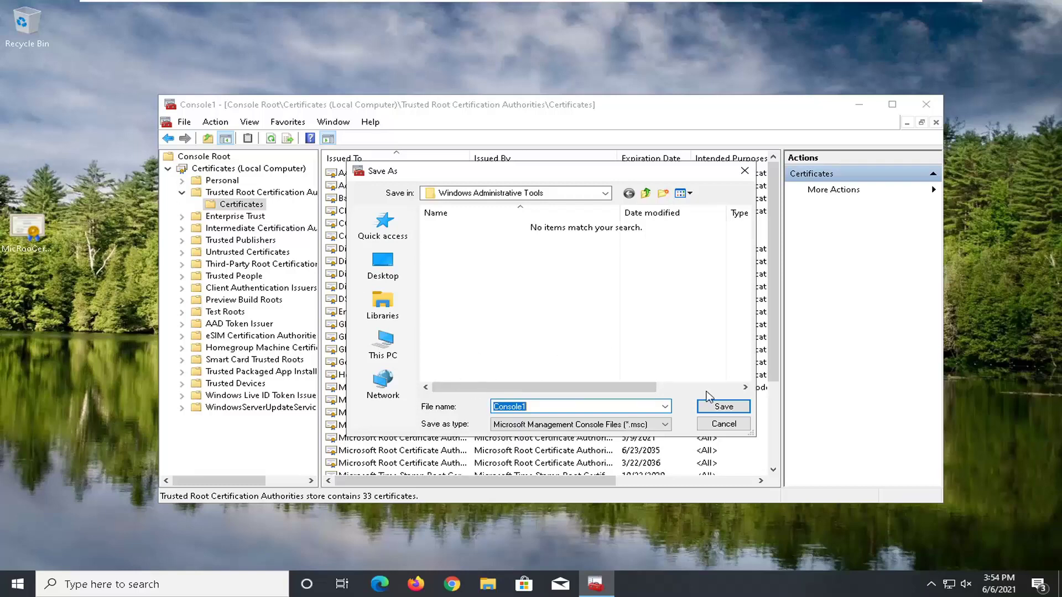
pyautogui.click(724, 407)
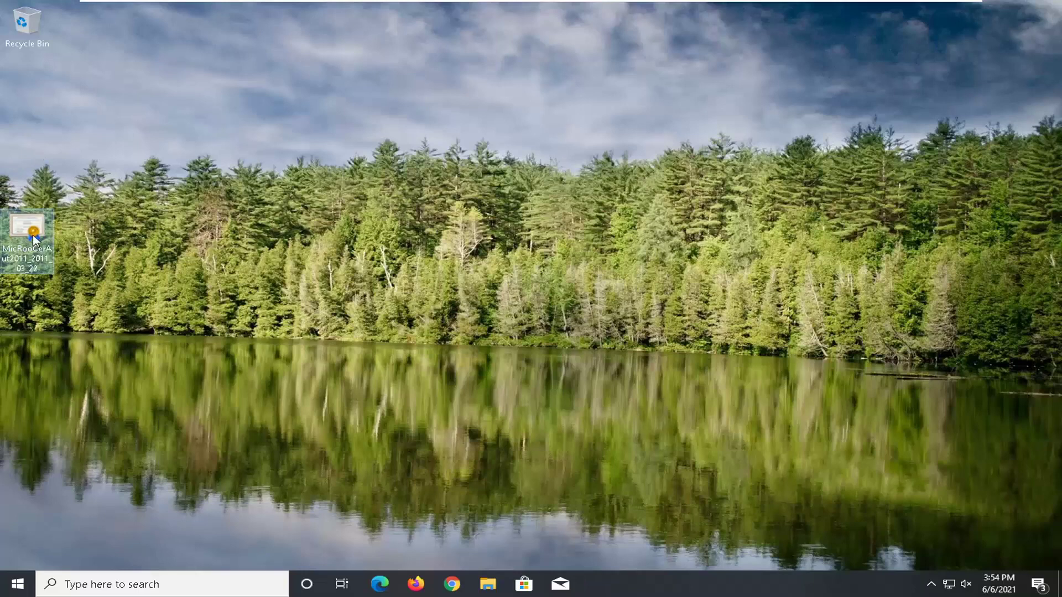
# Drop the desktop certificate file into the Recycle Bin and open Chrome on a new tab
pyautogui.moveTo(31, 236); pyautogui.dragTo(26, 24)
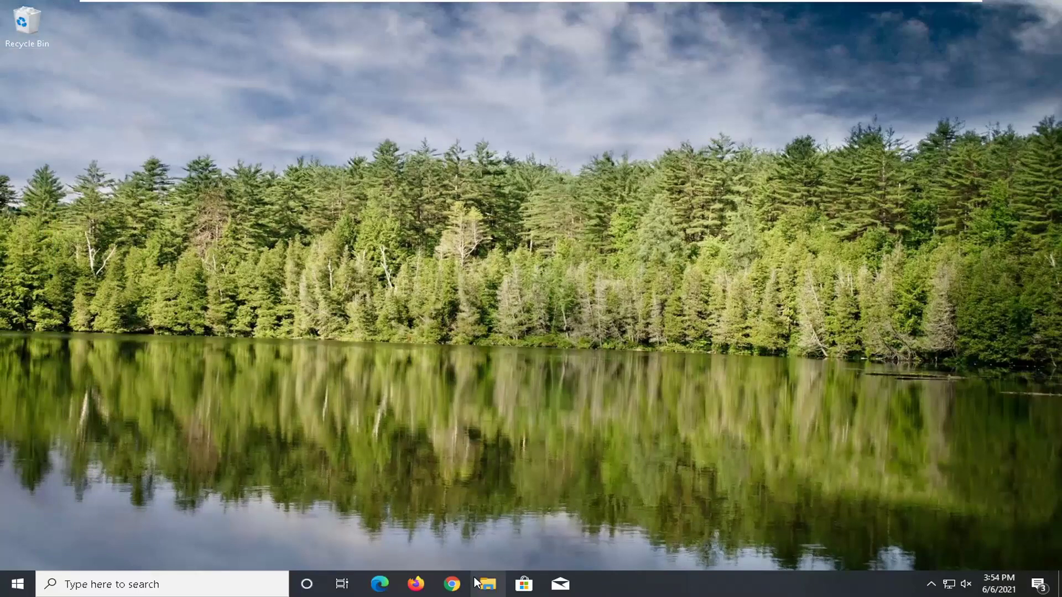
pyautogui.click(451, 585)
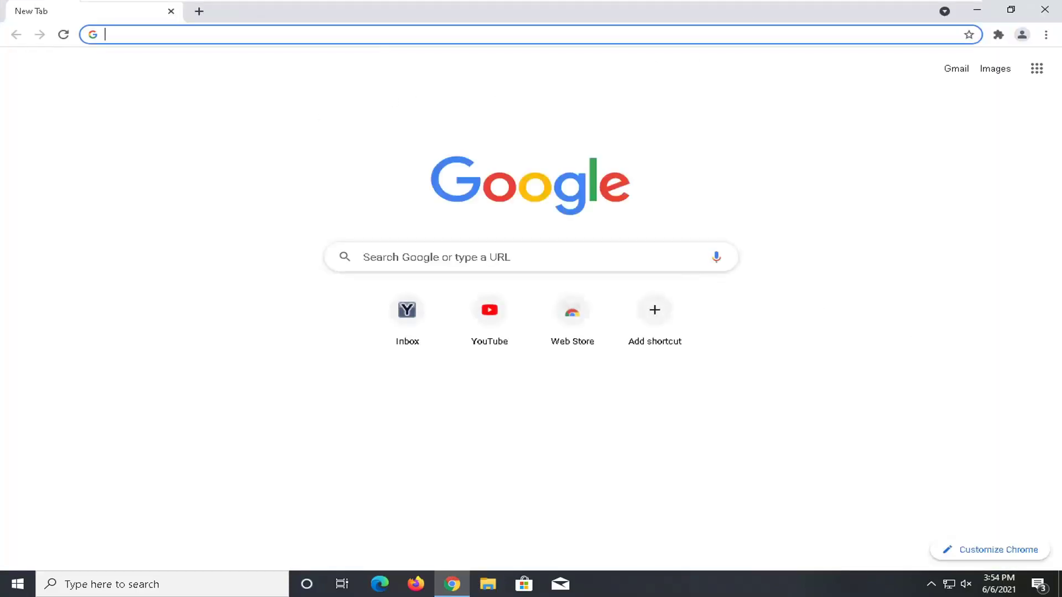
# Search the web for 'download net framework 4.8'
pyautogui.write('download')
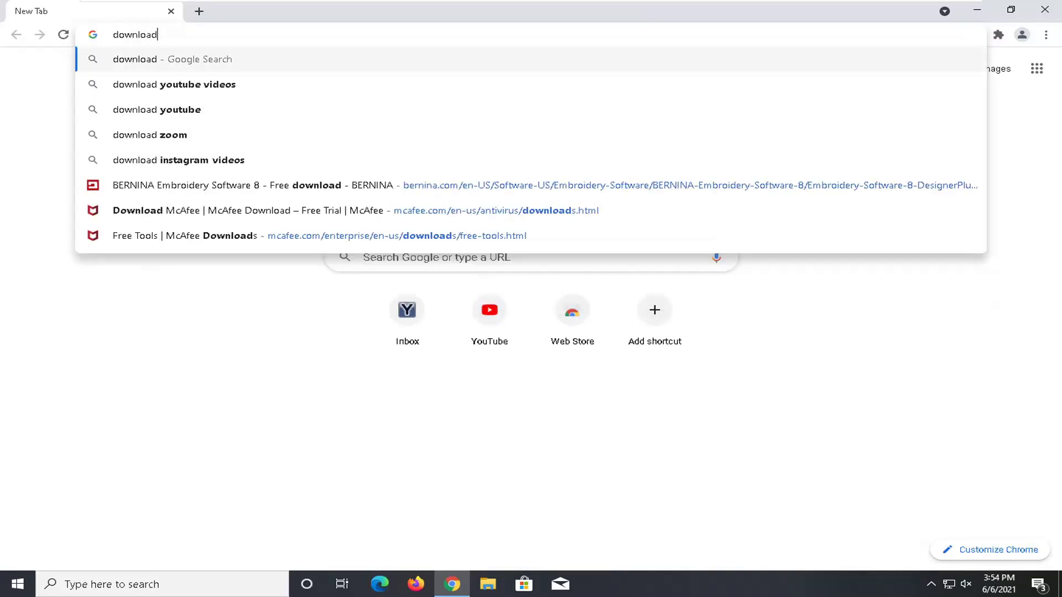
pyautogui.write(' netfr')
pyautogui.hotkey('ctrl', 'a')
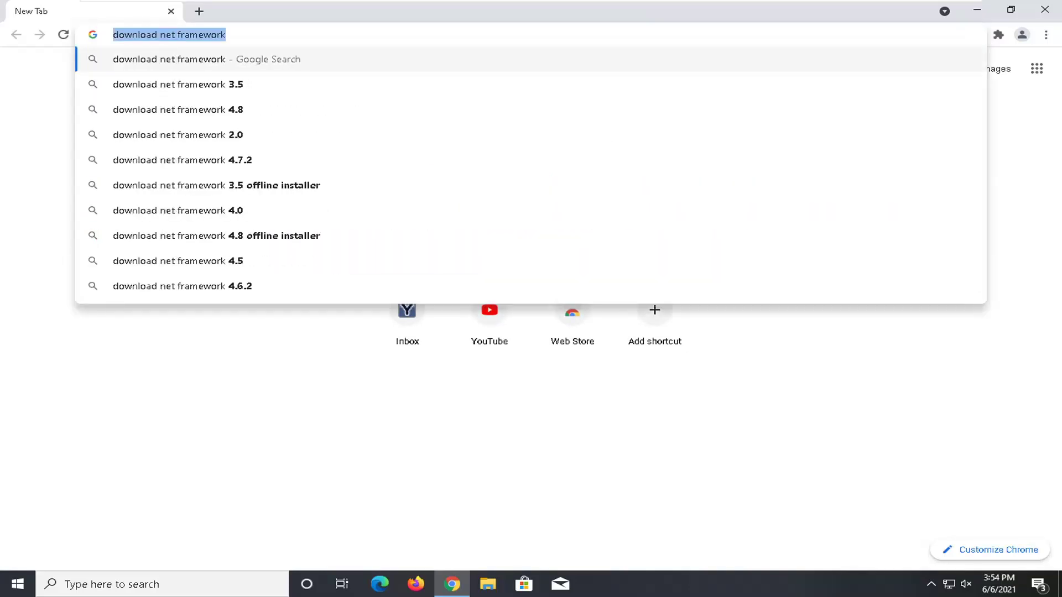
pyautogui.write('download net')
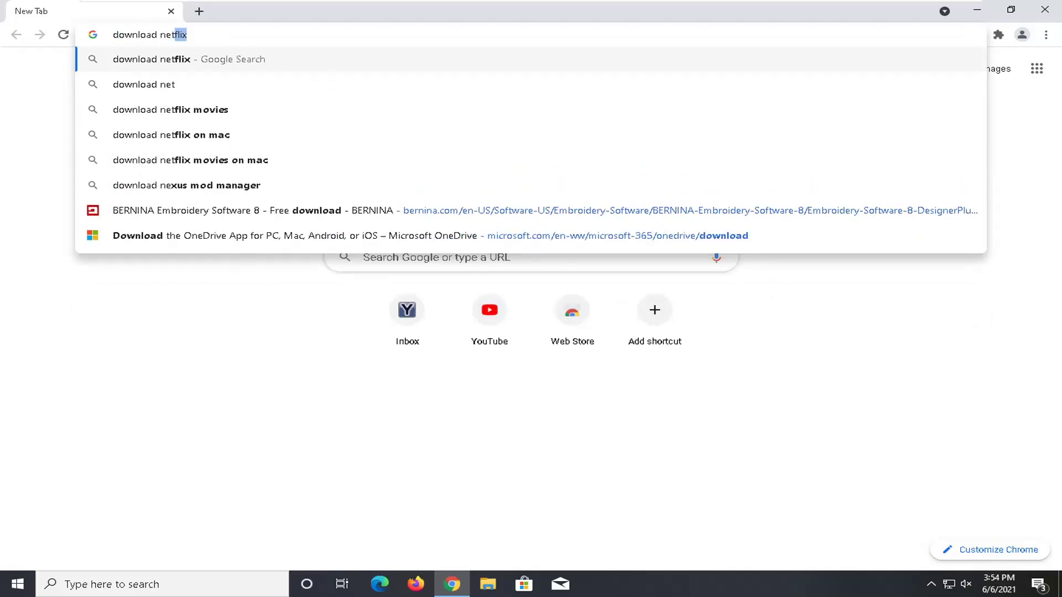
pyautogui.write(' framework 4.8')
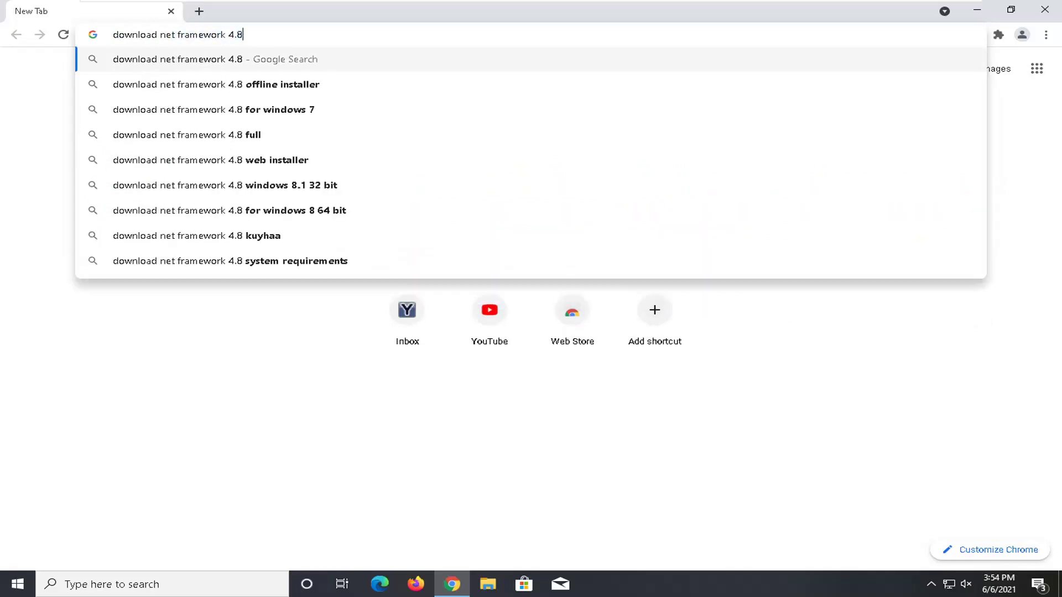
pyautogui.press('Return')
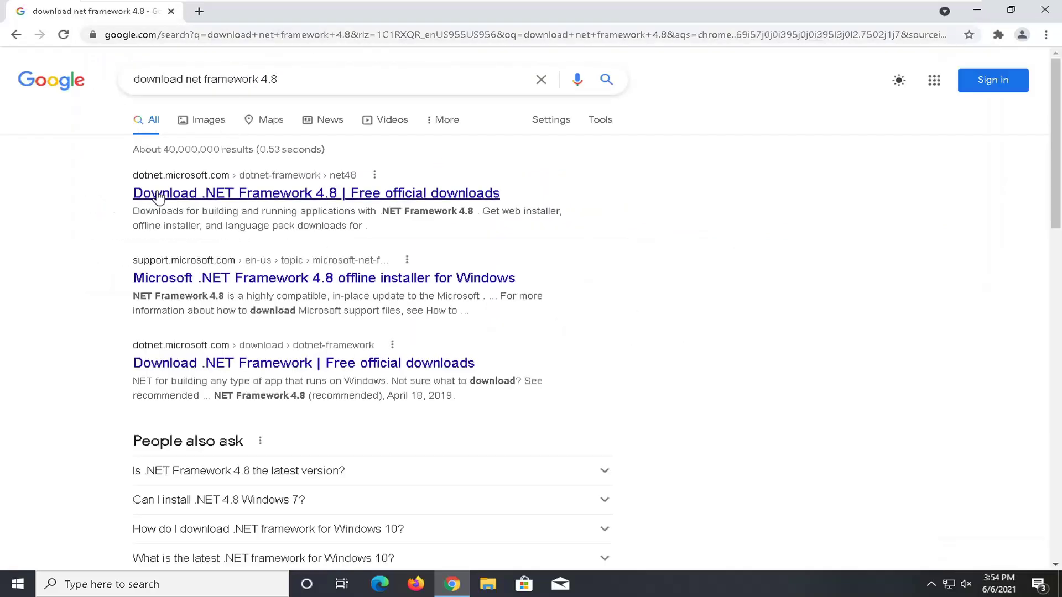
# Download ndp48-web.exe from the dotnet.microsoft.com .NET Framework 4.8 Runtime page and launch it
pyautogui.click(173, 195)
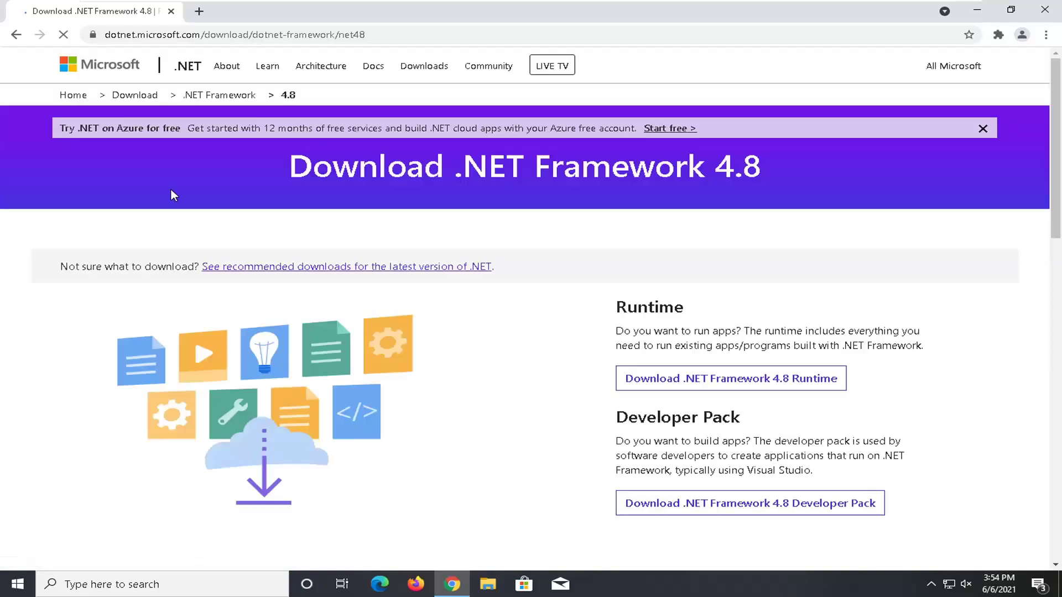
pyautogui.scroll(-1, 697, 329)
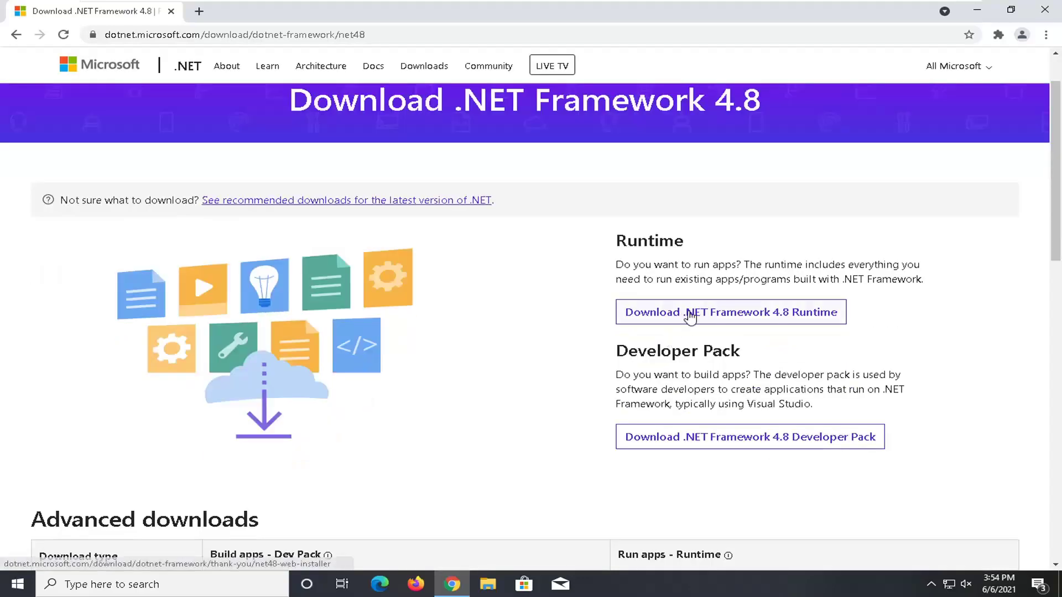
pyautogui.click(736, 317)
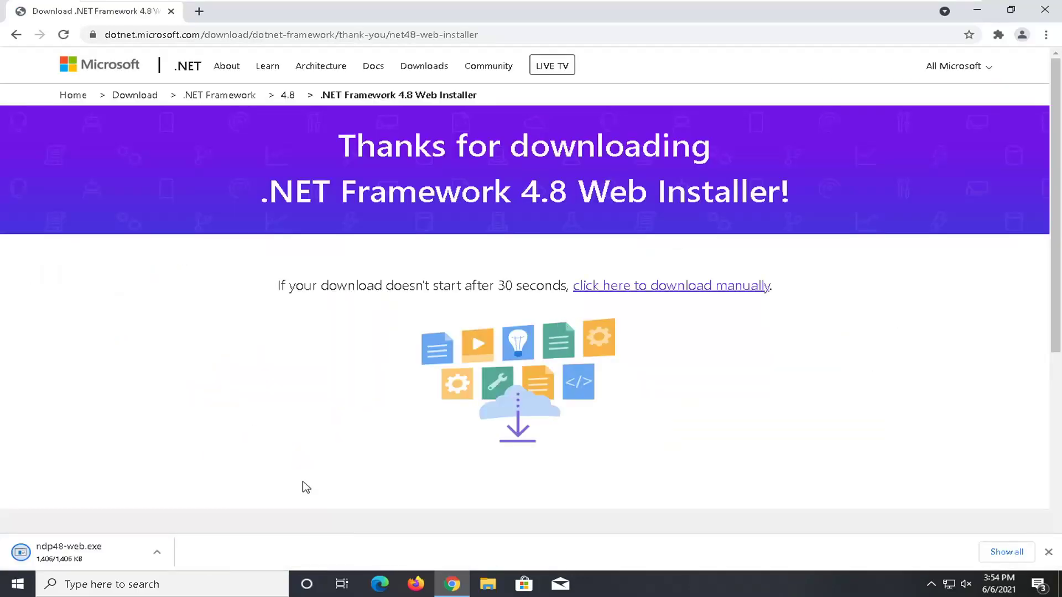
pyautogui.click(84, 552)
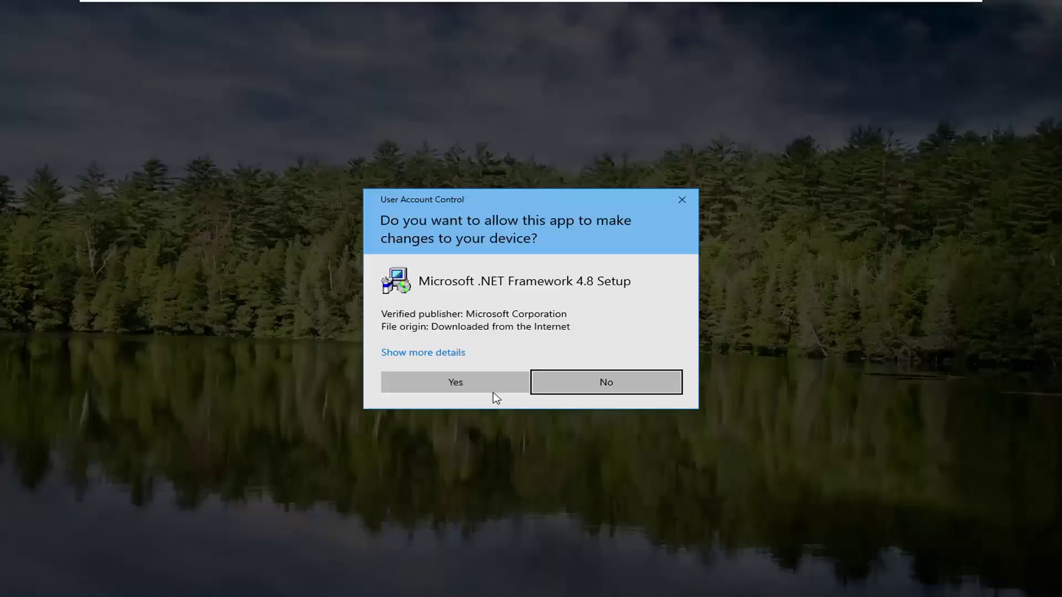
# Approve the setup's permission prompt, minimize Chrome, and close the 4.8-already-installed notice
pyautogui.click(491, 390)
pyautogui.click(977, 10)
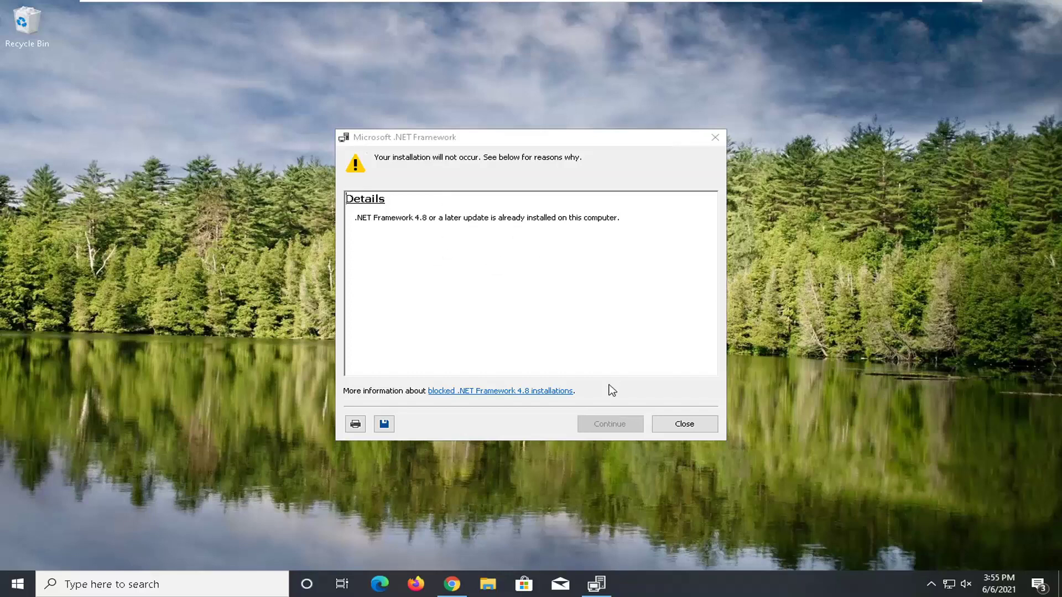
pyautogui.click(677, 427)
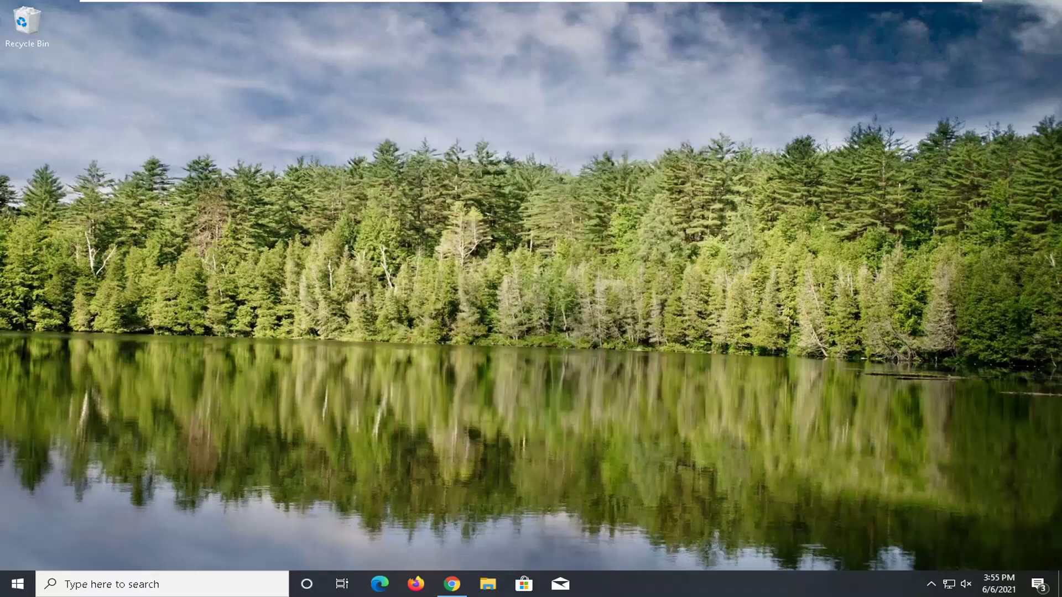